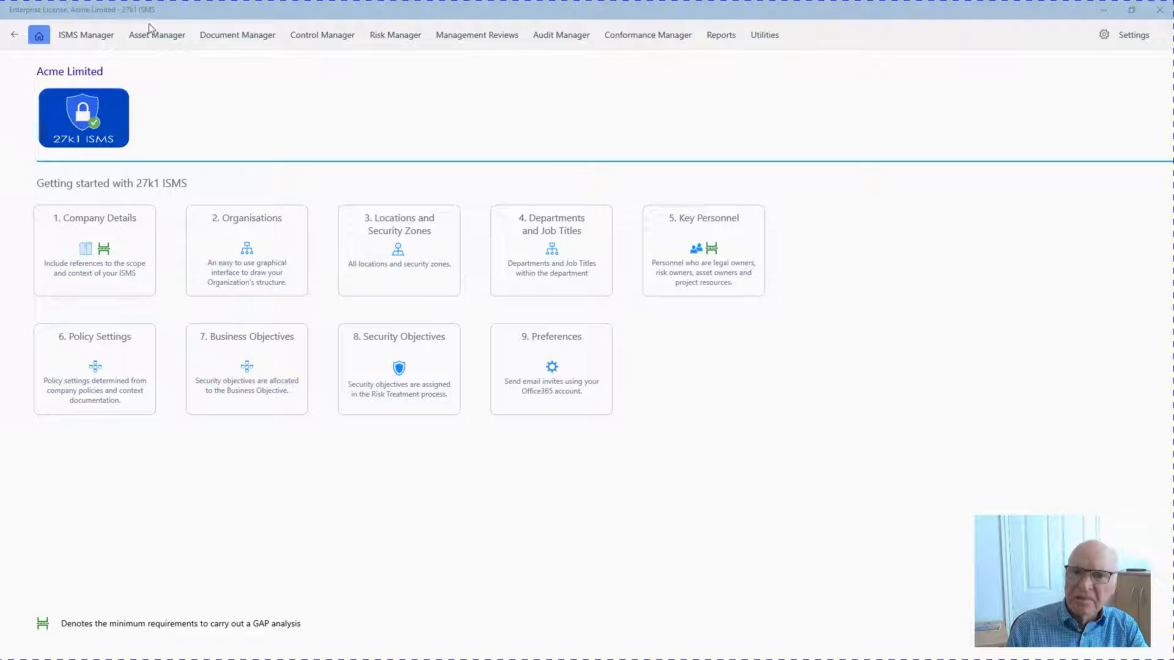
Step: Open the Microsoft 365 utility for importing asset and document lists from SharePoint
left_click(773, 45)
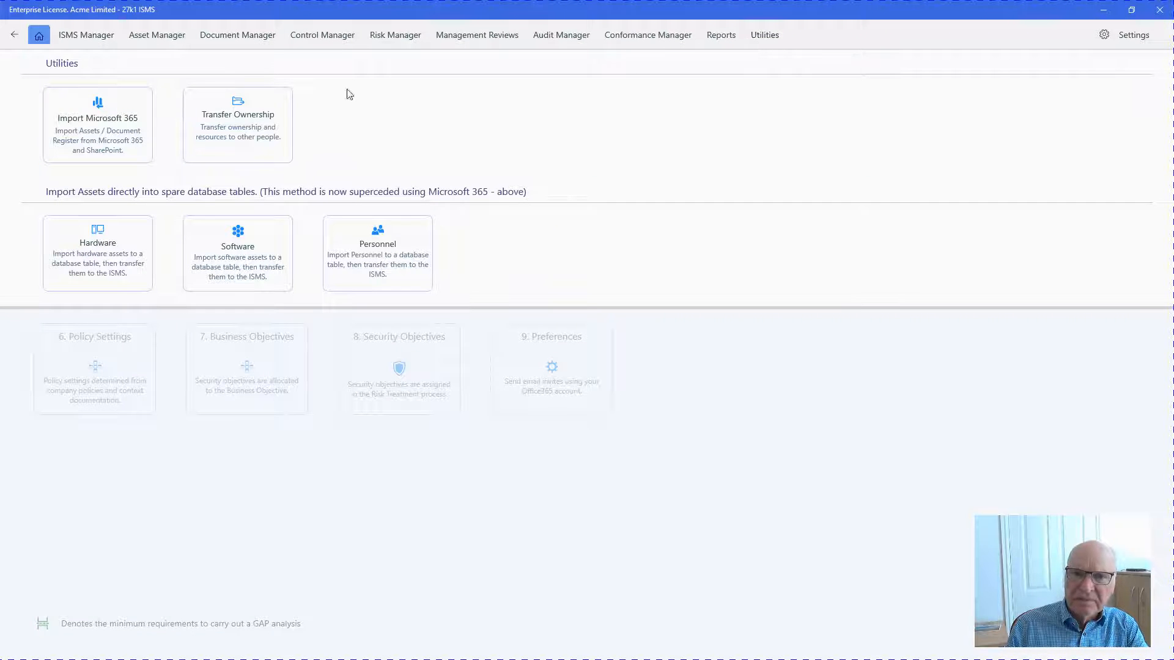
left_click(116, 144)
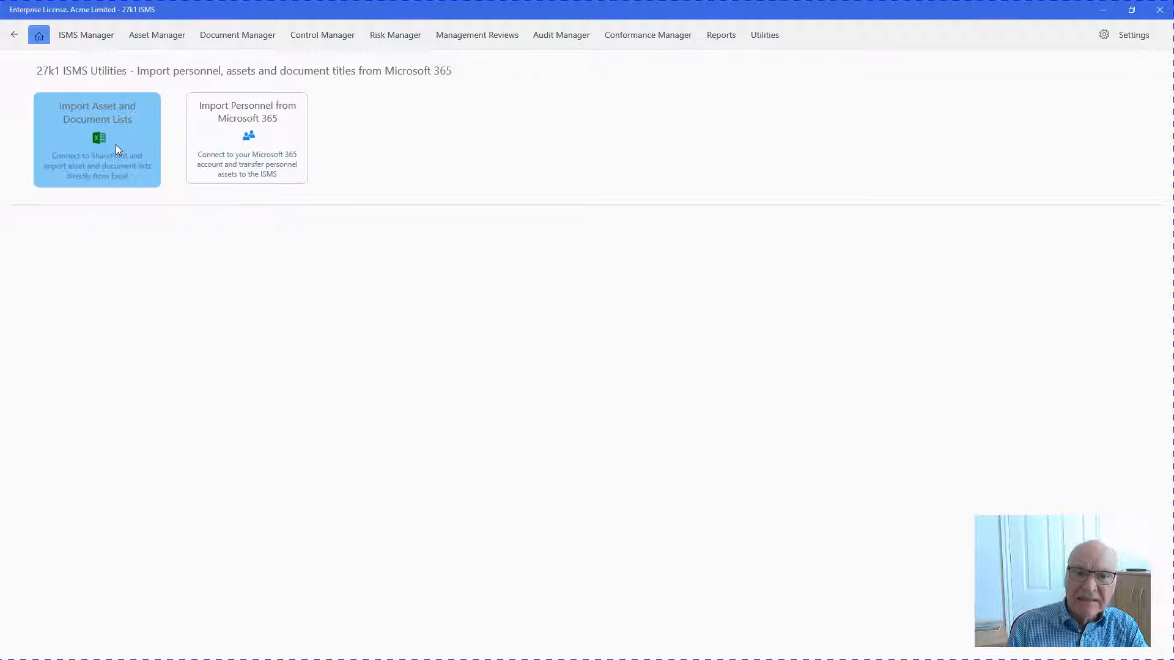
left_click(115, 144)
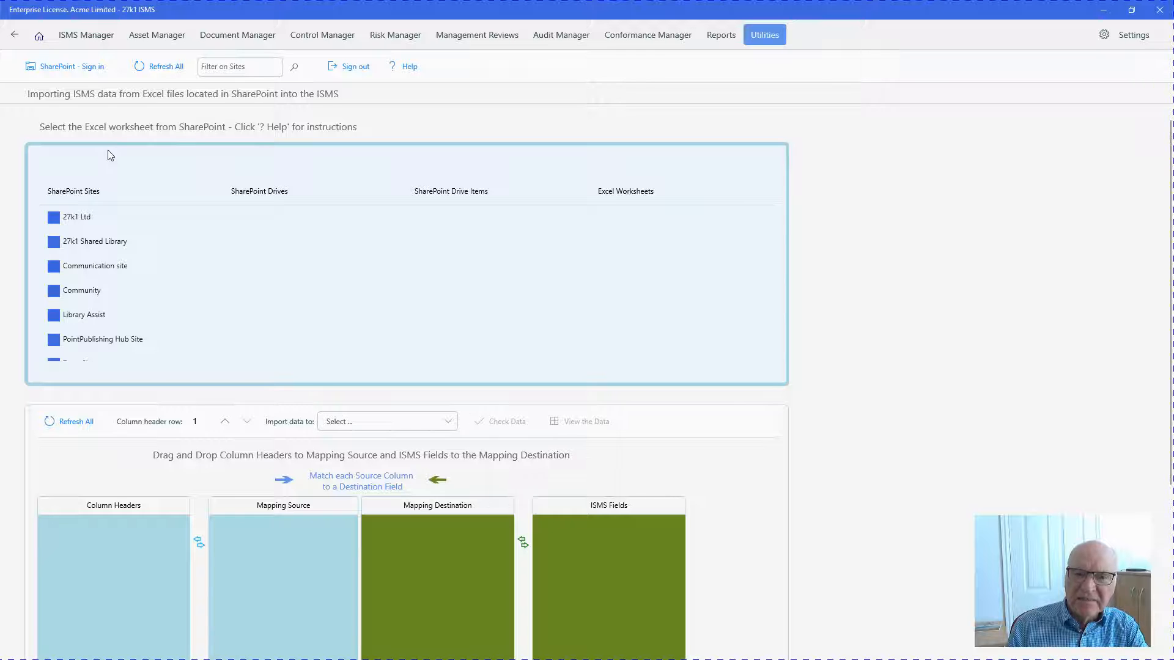
Step: Choose Sheet1 of Hardware Assets.xlsx in the Documents drive of the Test site as the import source
scroll(101, 224, "down", 1)
scroll(101, 227, "down", 3)
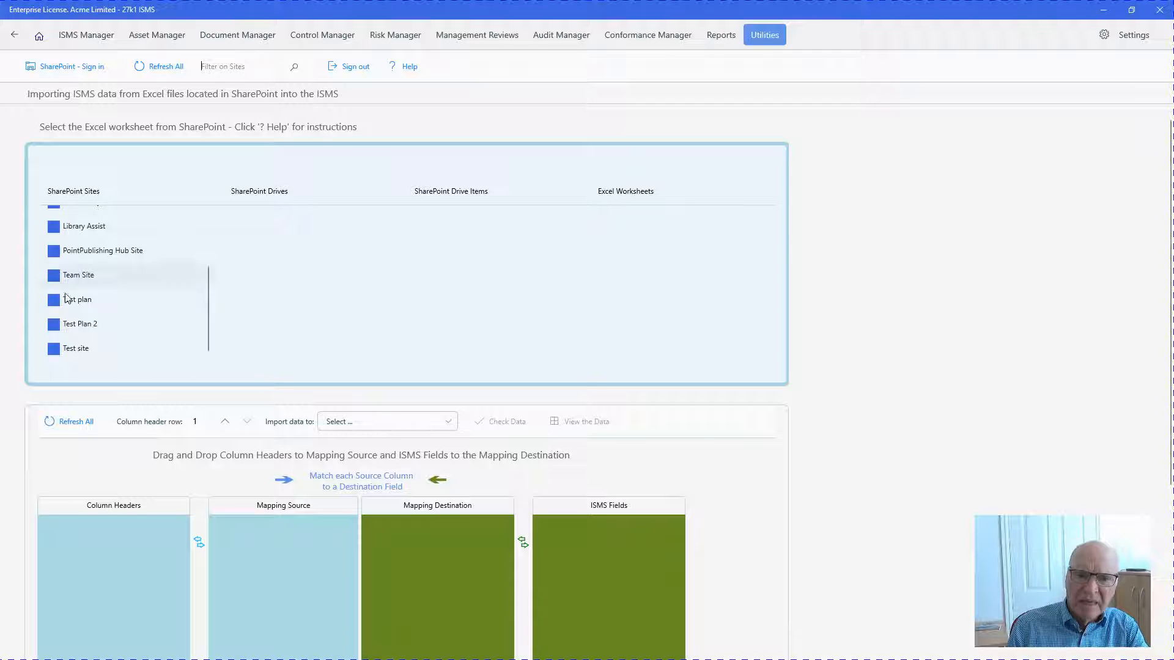
left_click(77, 350)
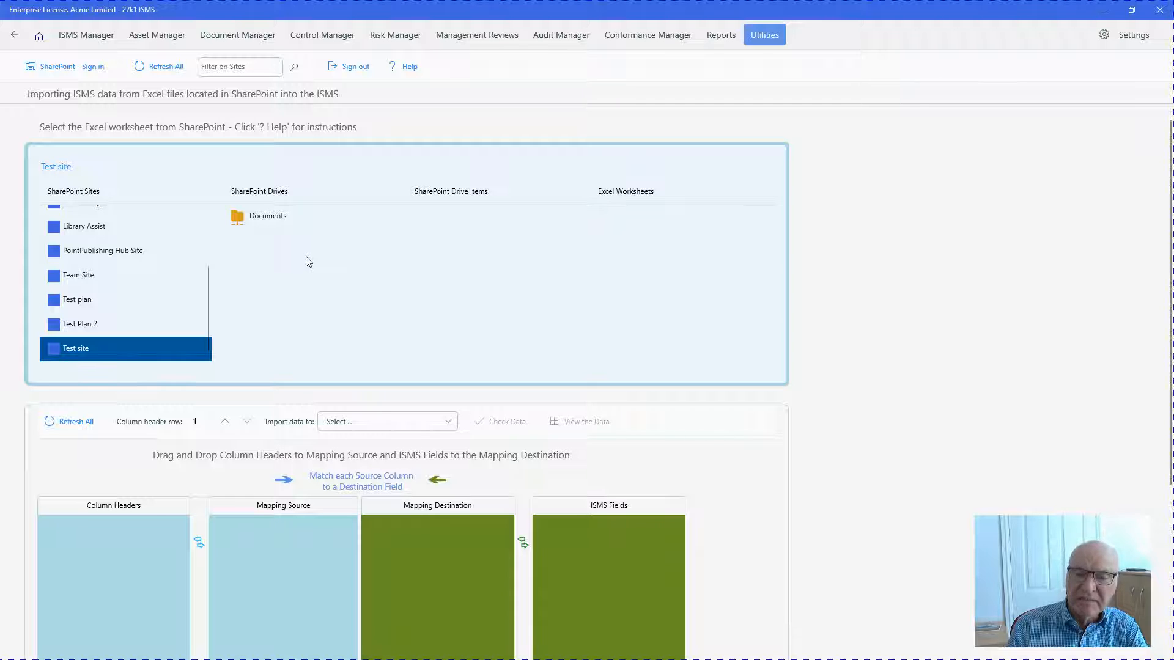
left_click(285, 221)
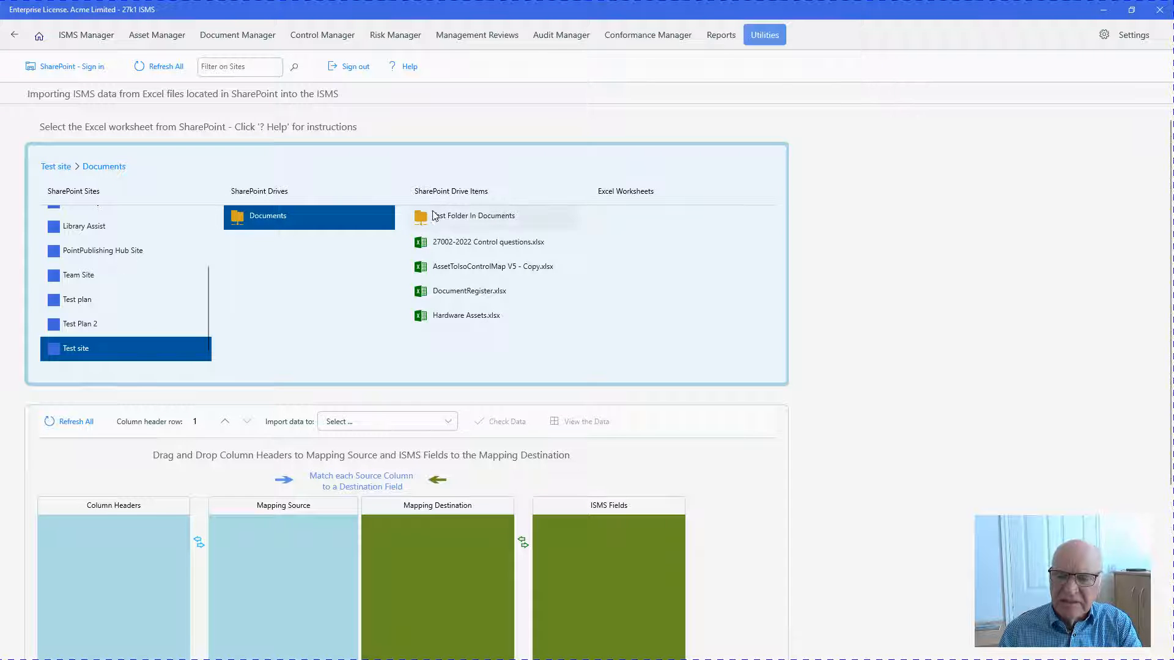
left_click(470, 315)
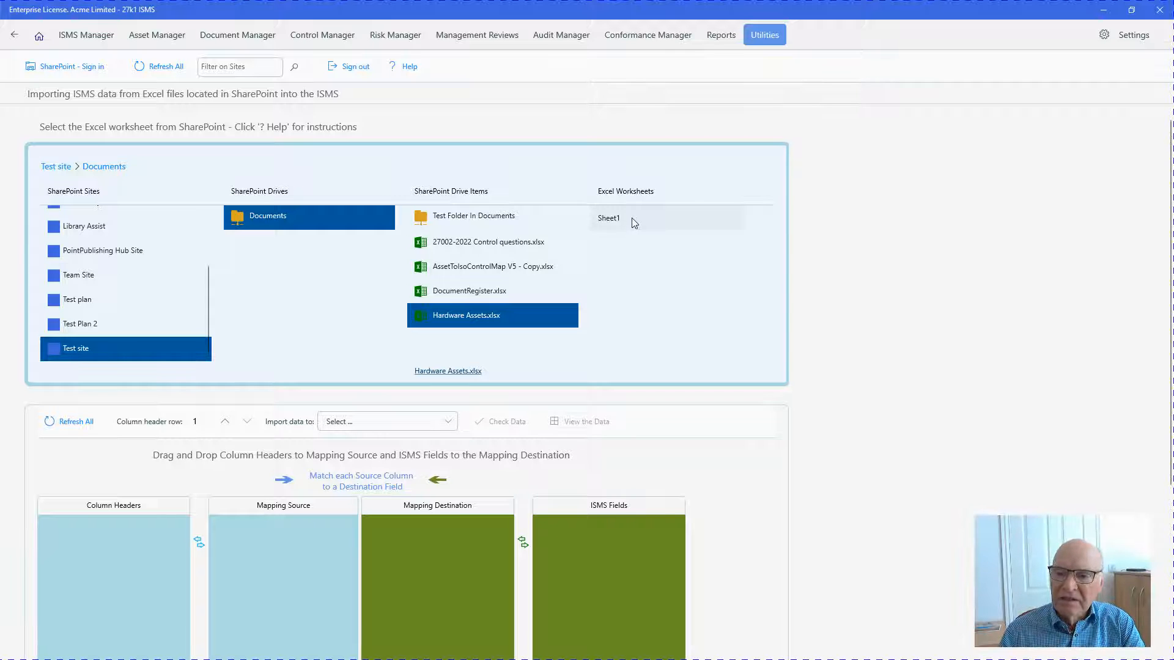
left_click(632, 219)
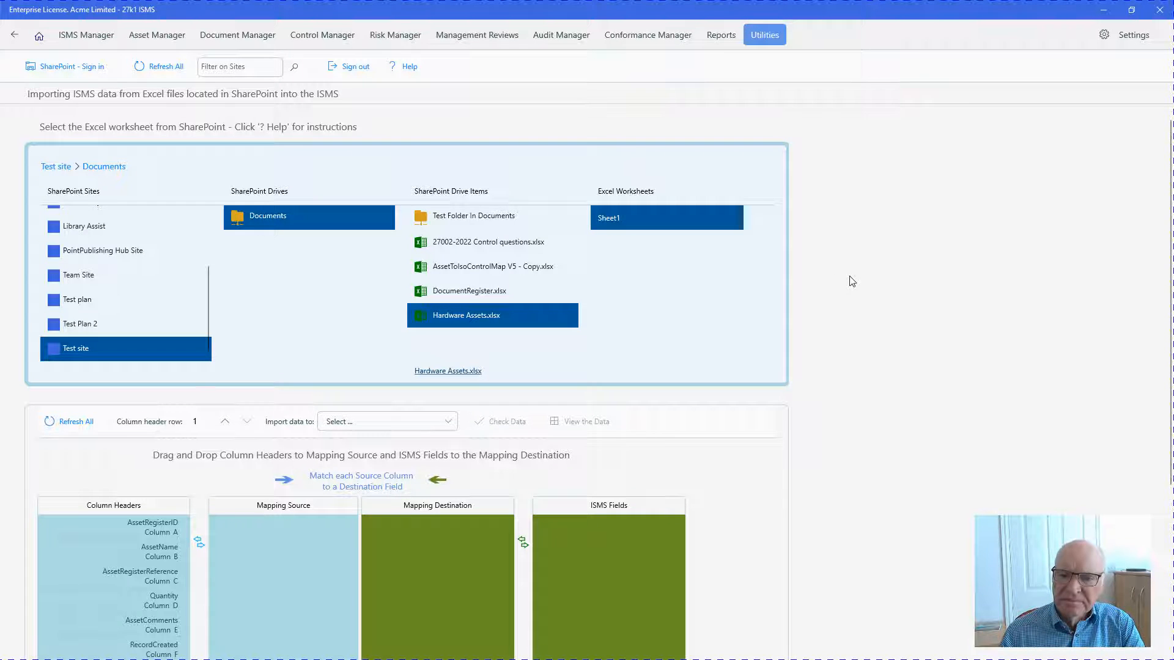
Step: Set the import data type to Hardware assets
scroll(852, 281, "down", 5)
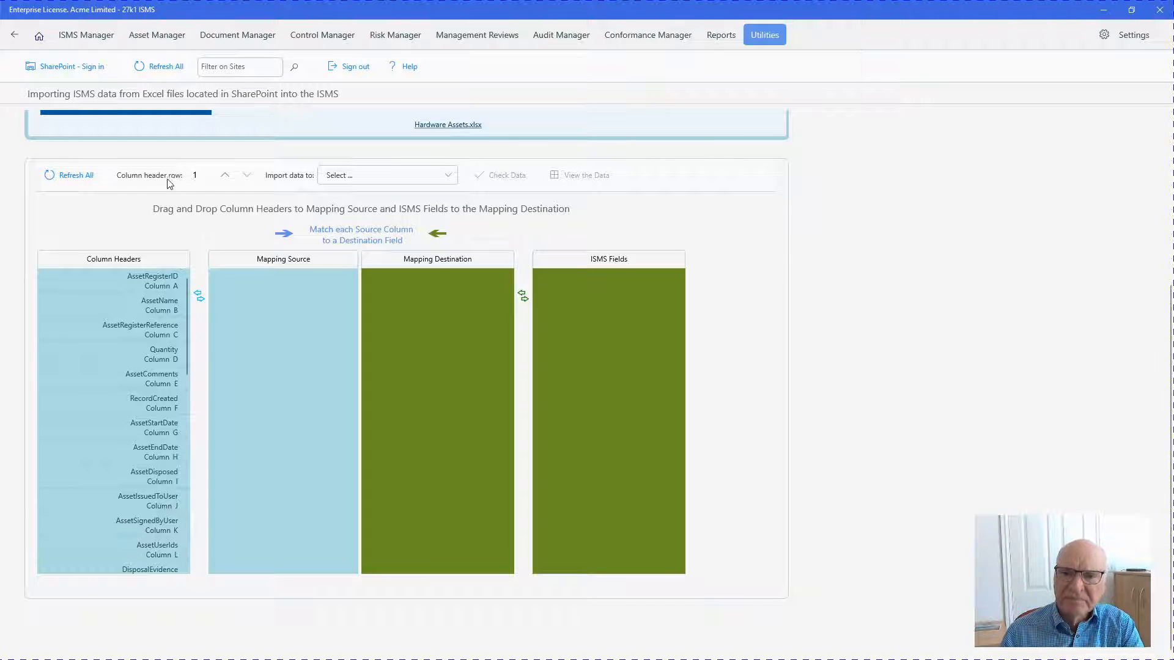
left_click(450, 179)
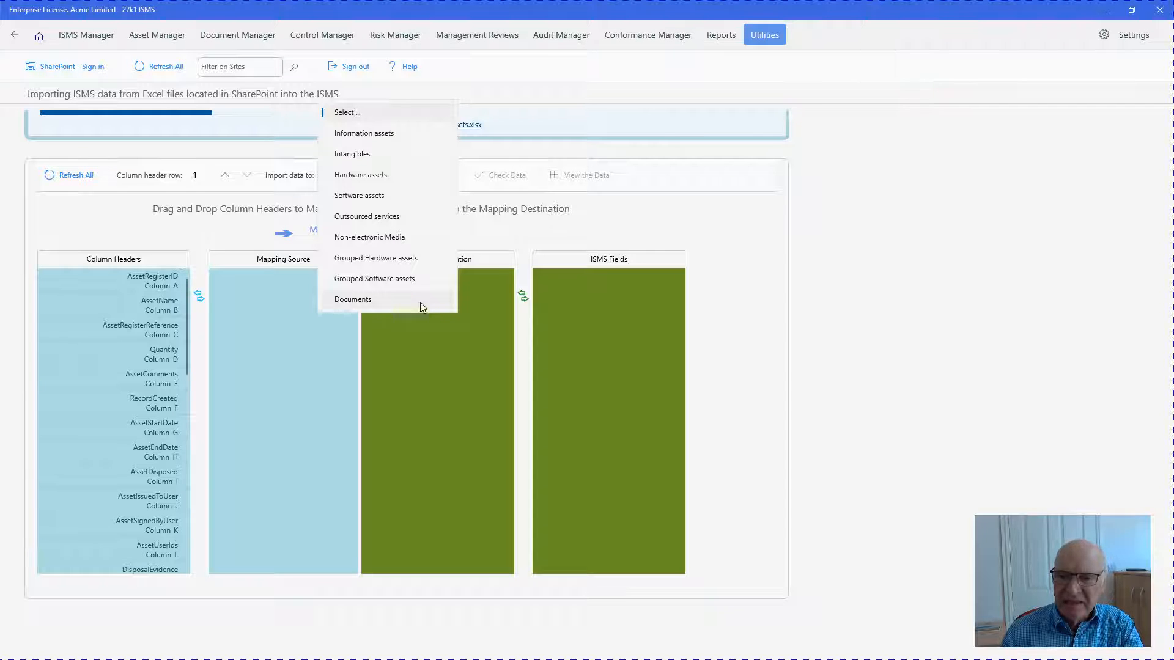
left_click(693, 246)
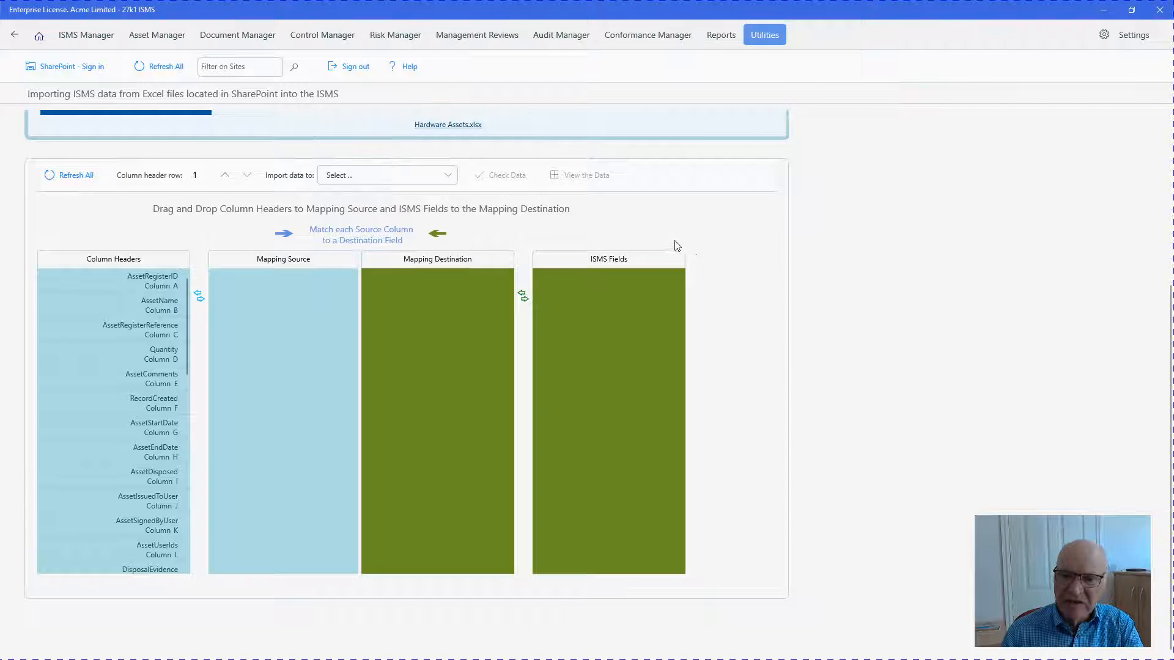
left_click(450, 176)
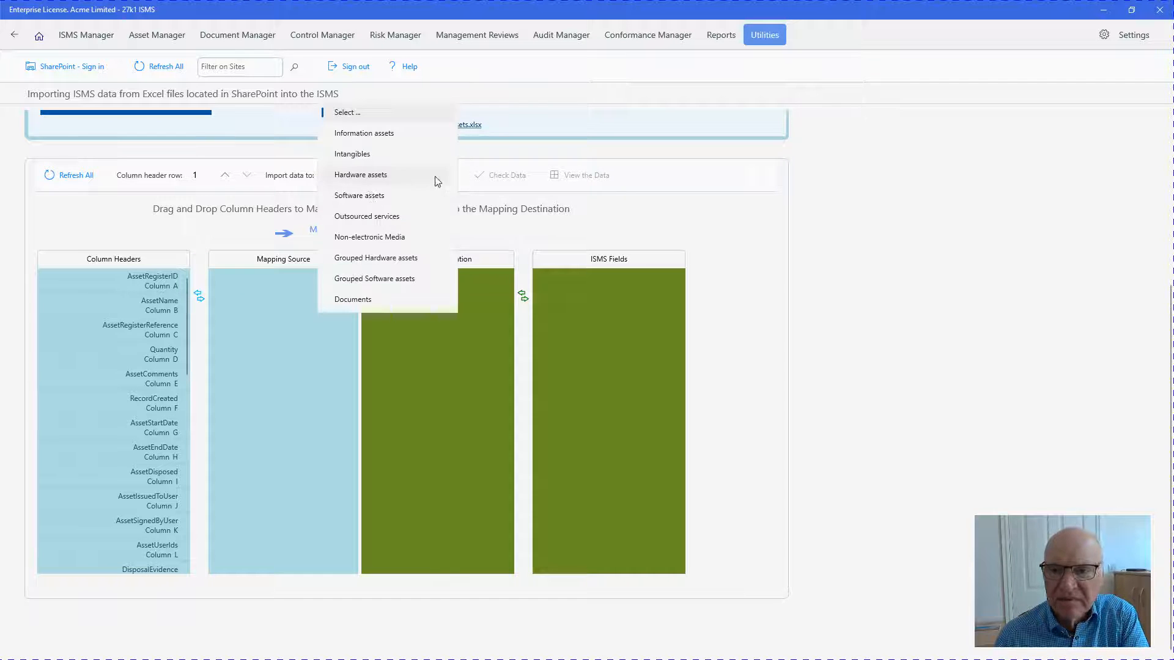
left_click(395, 175)
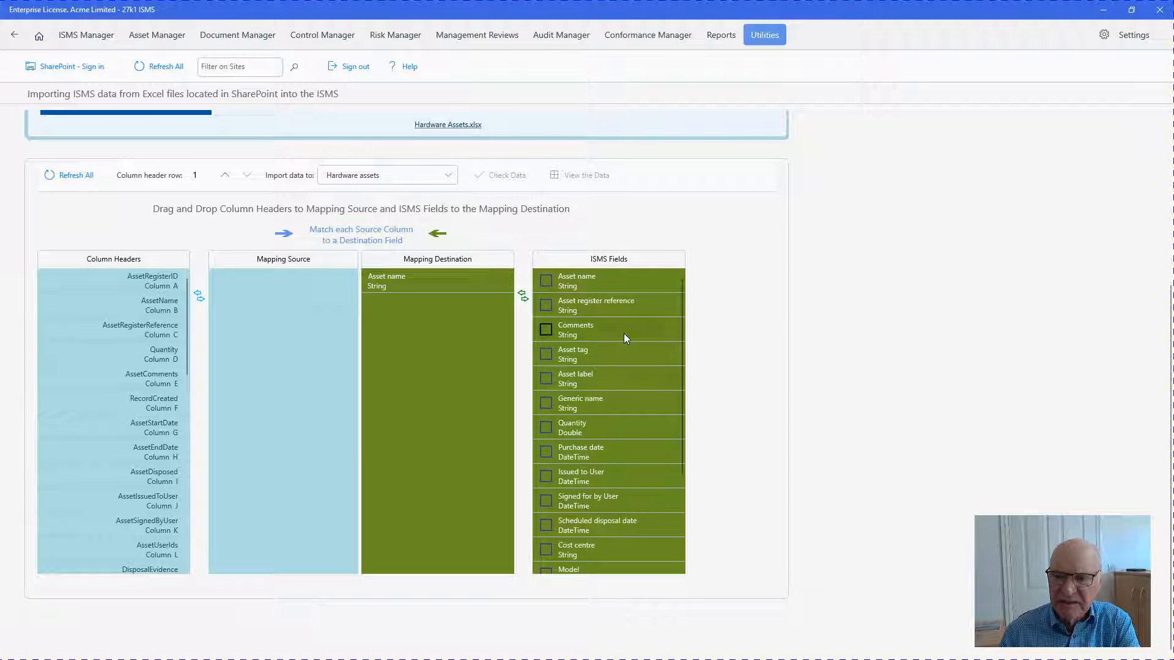
Step: Add the ISMS fields Quantity and Purchase date to the mapping destination
scroll(618, 343, "down", 3)
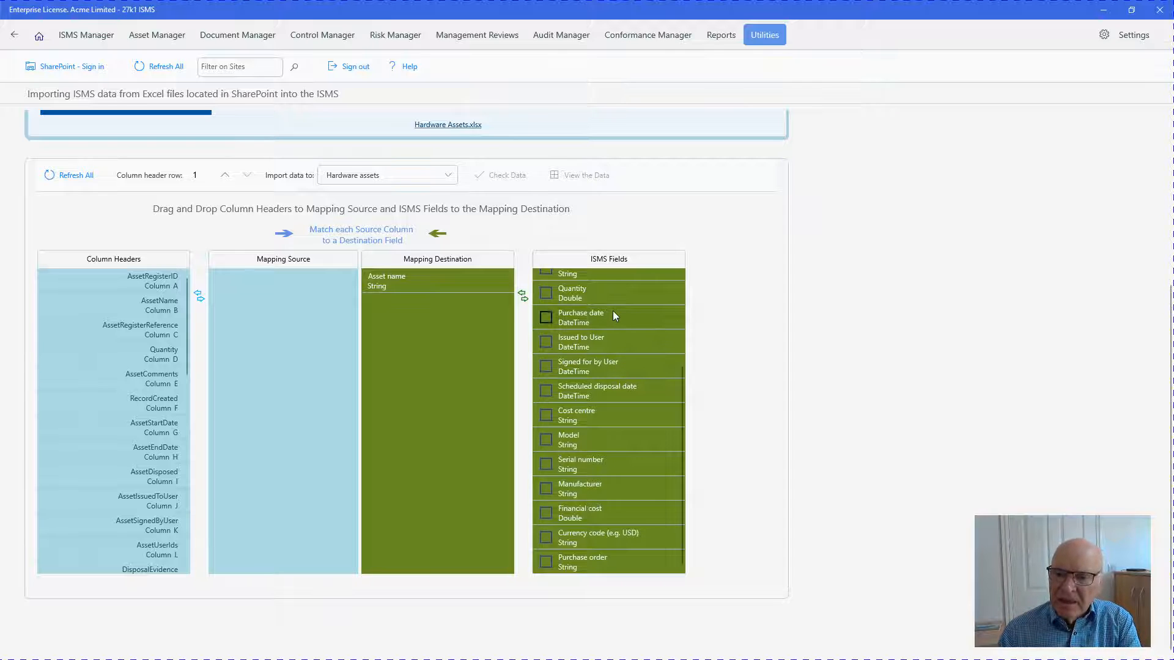
scroll(585, 353, "up", 3)
scroll(586, 354, "up", 1)
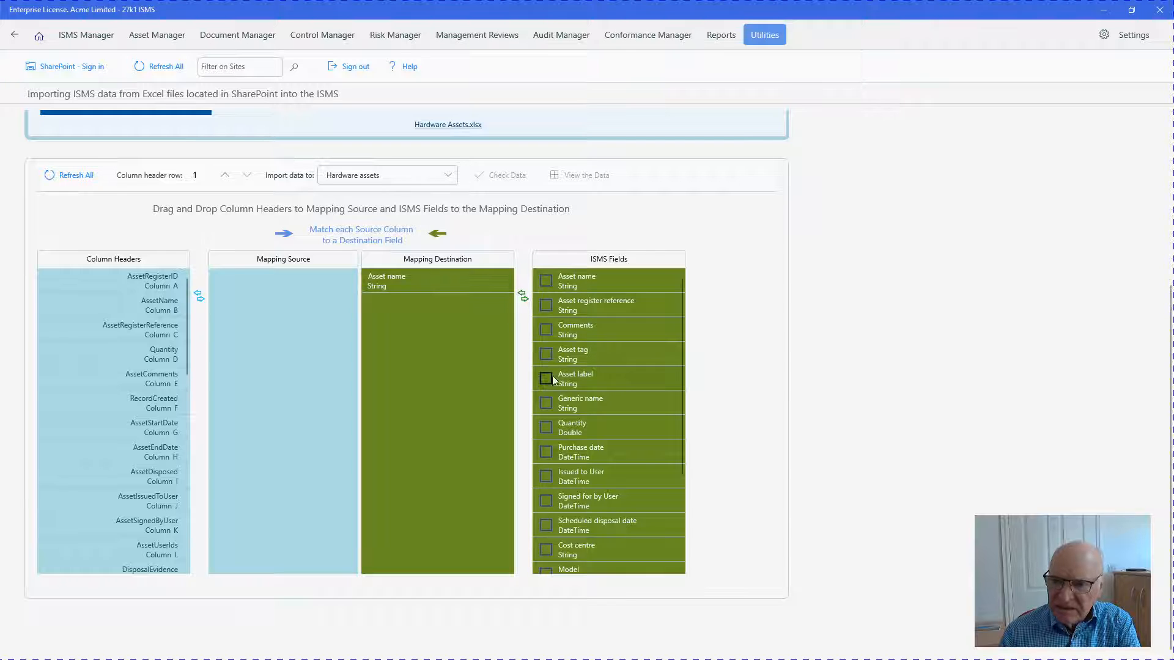
left_click(546, 427)
left_click_drag(567, 430, 449, 341)
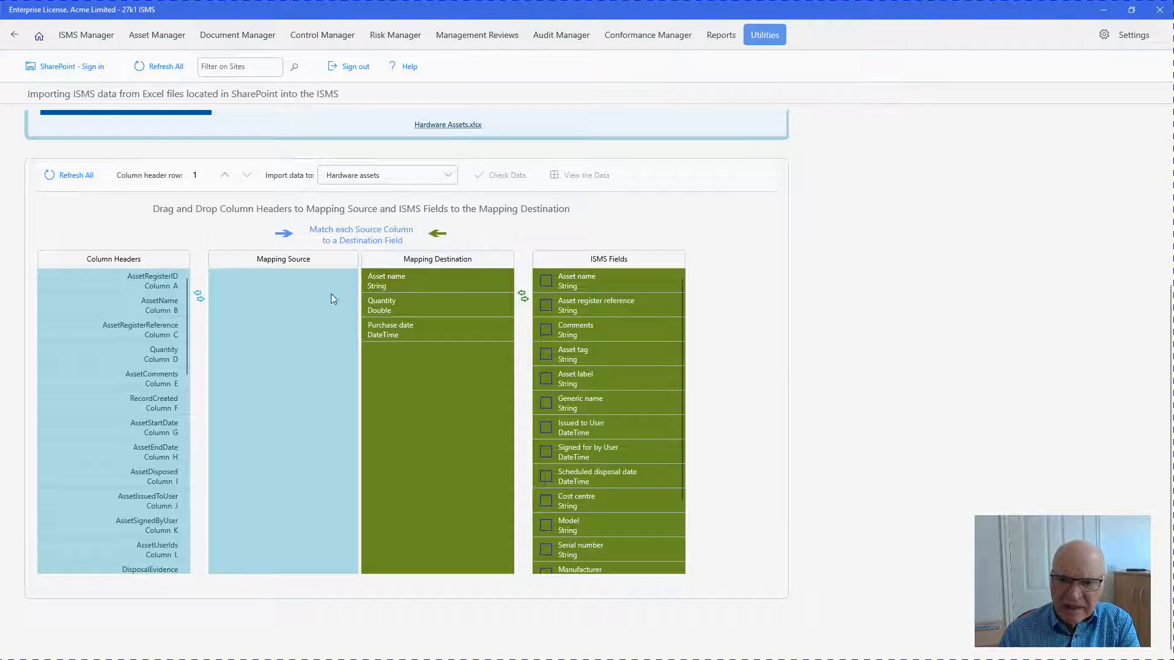
Step: Match the source columns AssetName, Quantity and RecordCreated to the destination fields Asset name, Quantity and Purchase date
left_click_drag(166, 306, 352, 293)
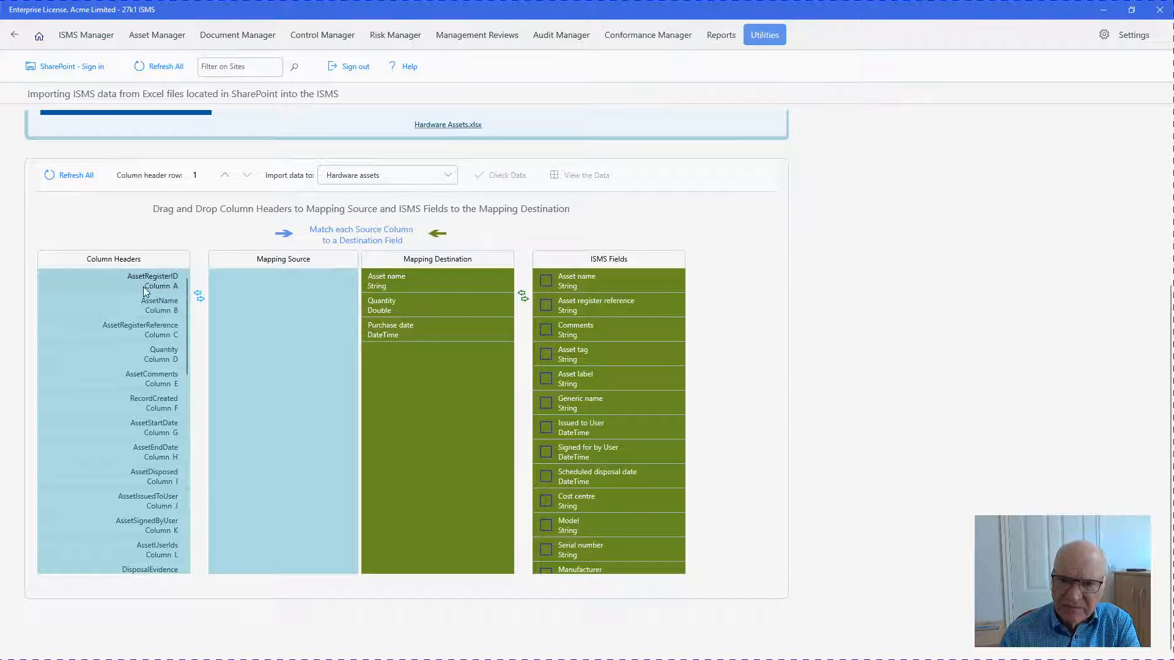
left_click_drag(157, 302, 304, 285)
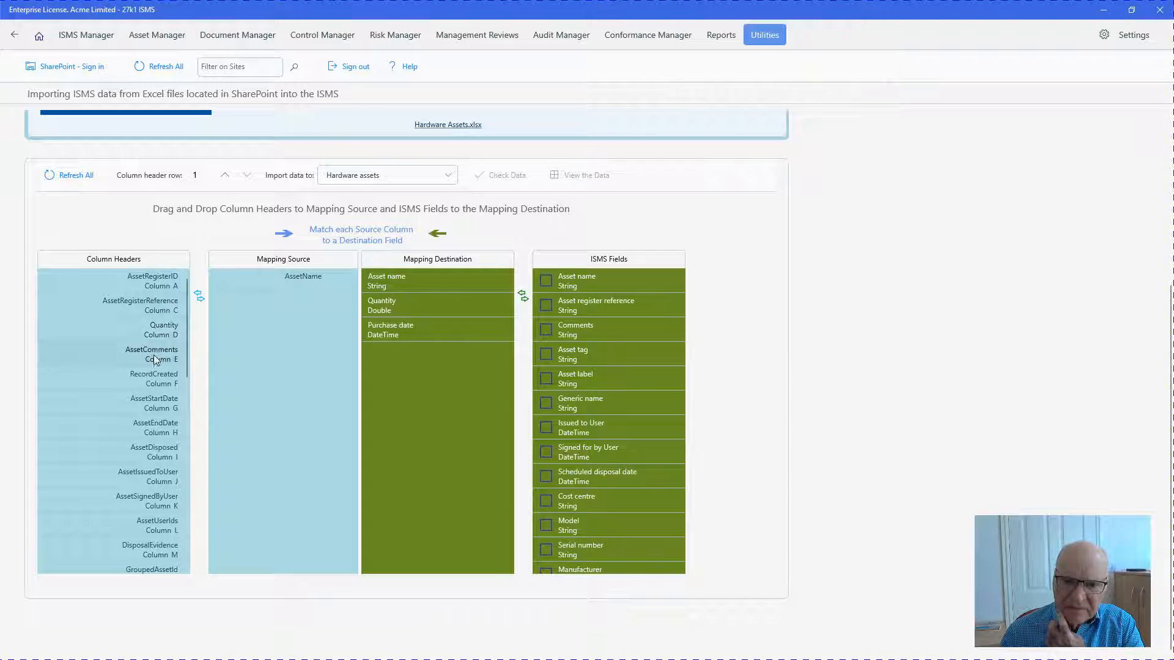
scroll(156, 360, "down", 5)
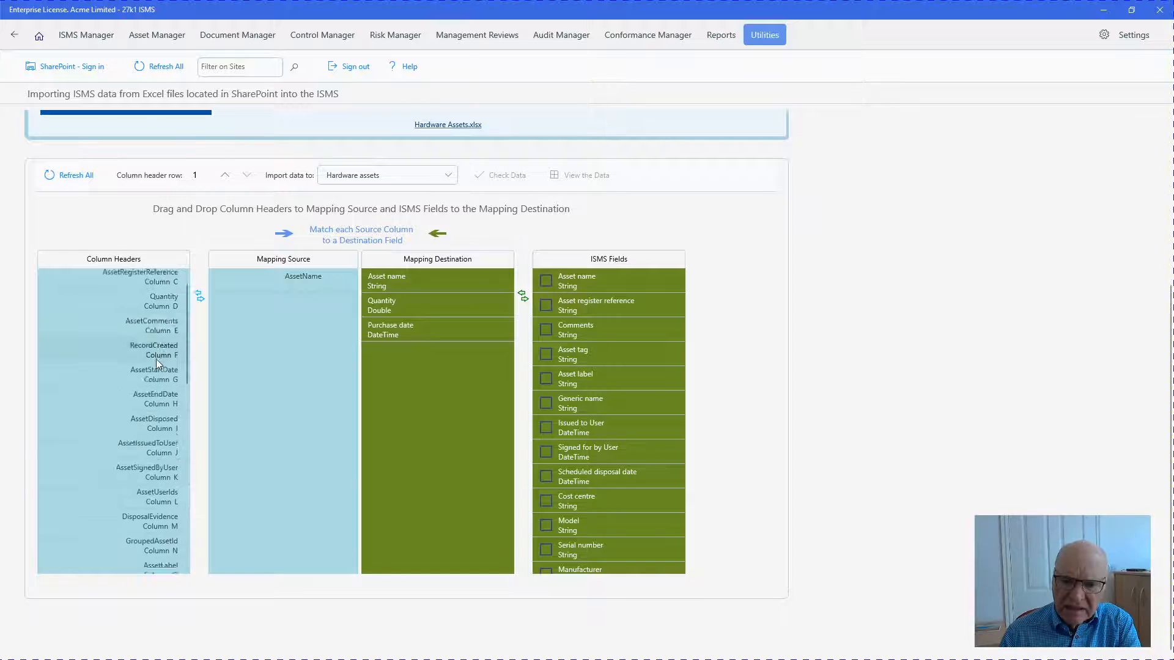
scroll(136, 358, "down", 5)
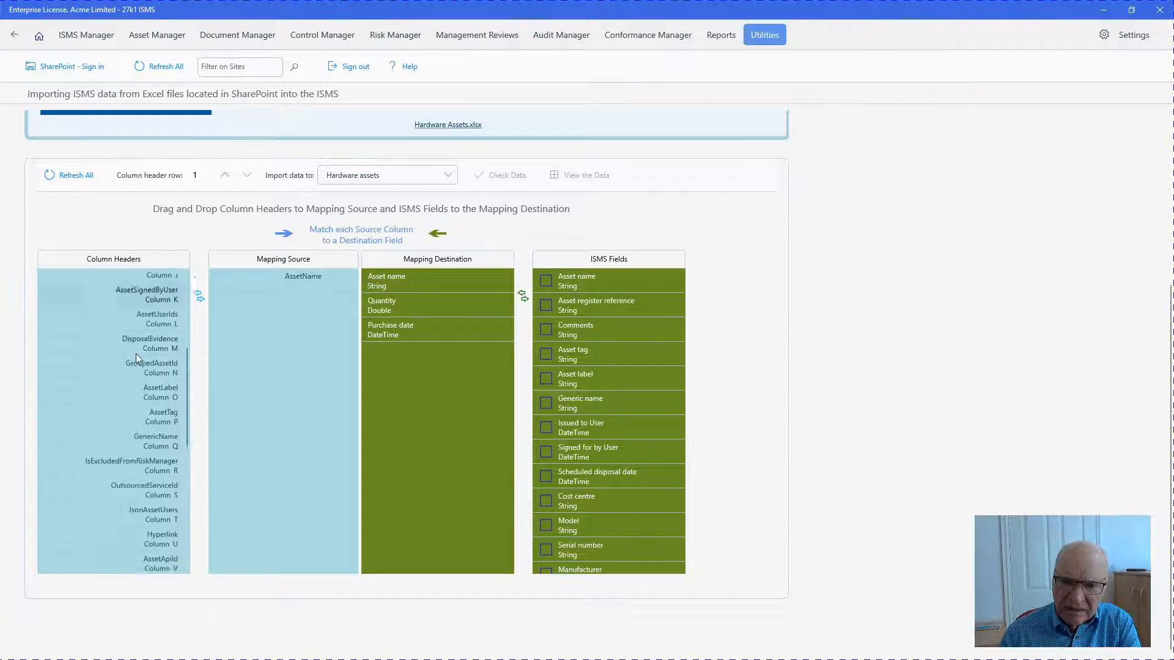
scroll(136, 357, "down", 3)
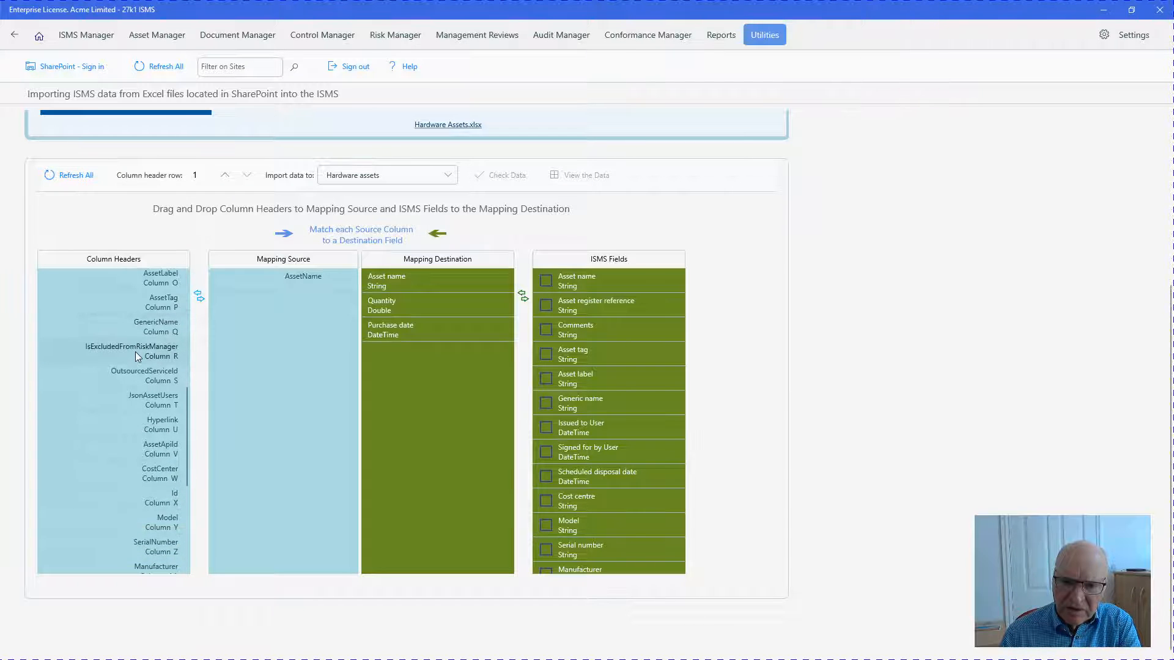
scroll(135, 354, "down", 3)
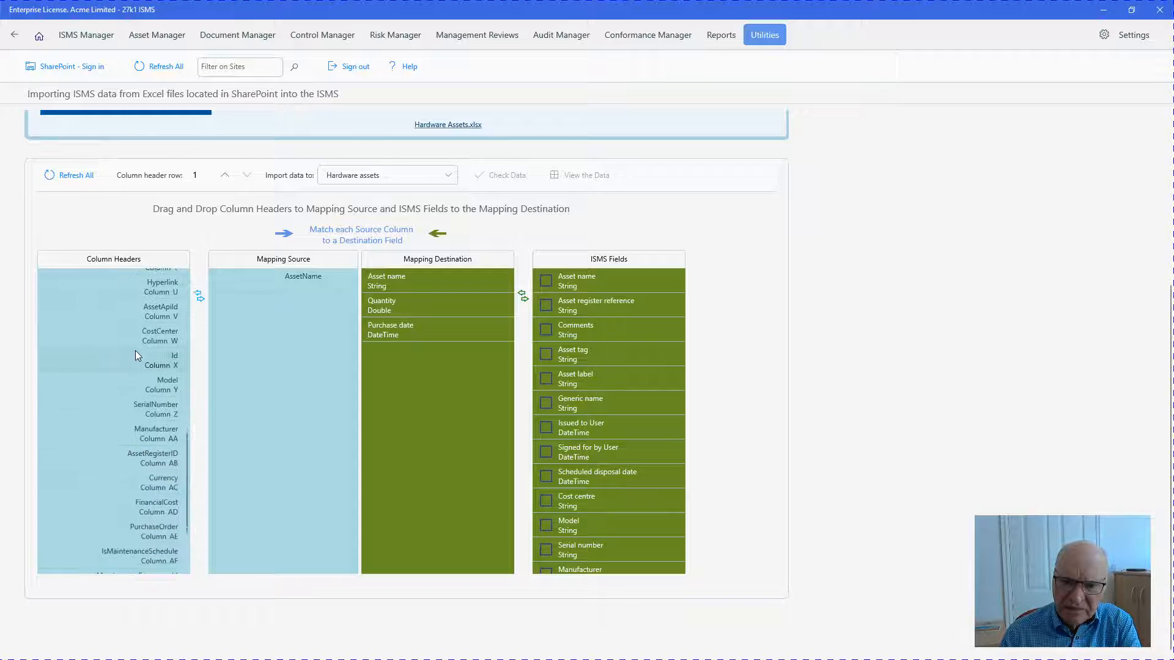
scroll(136, 355, "down", 3)
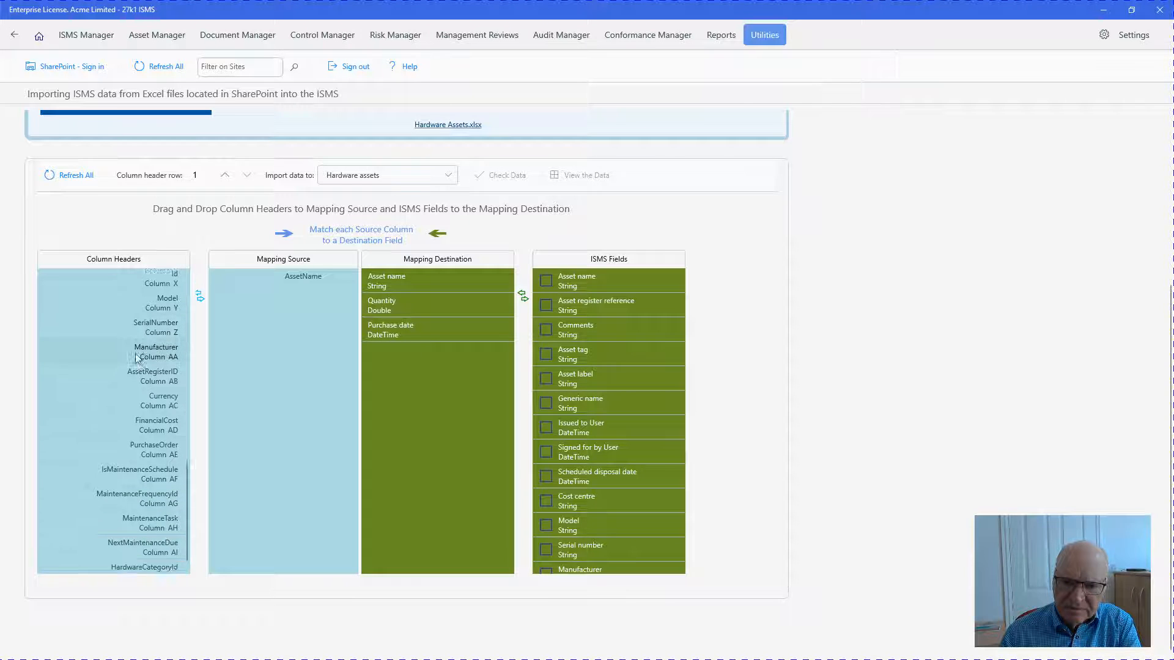
scroll(135, 352, "up", 5)
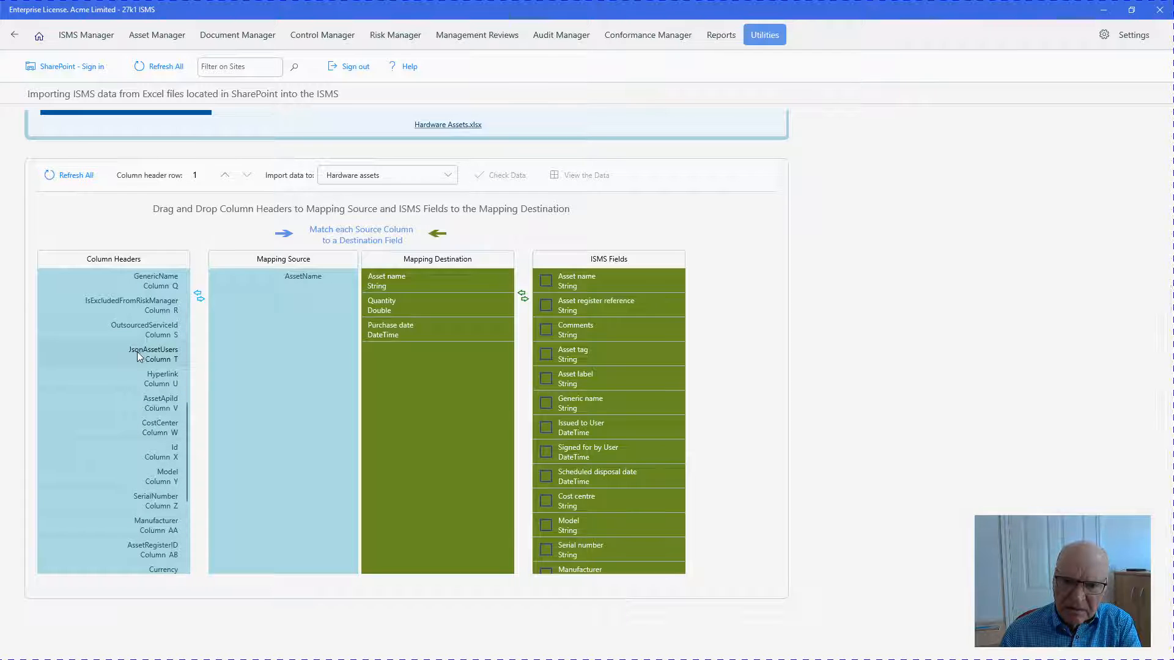
scroll(139, 359, "up", 4)
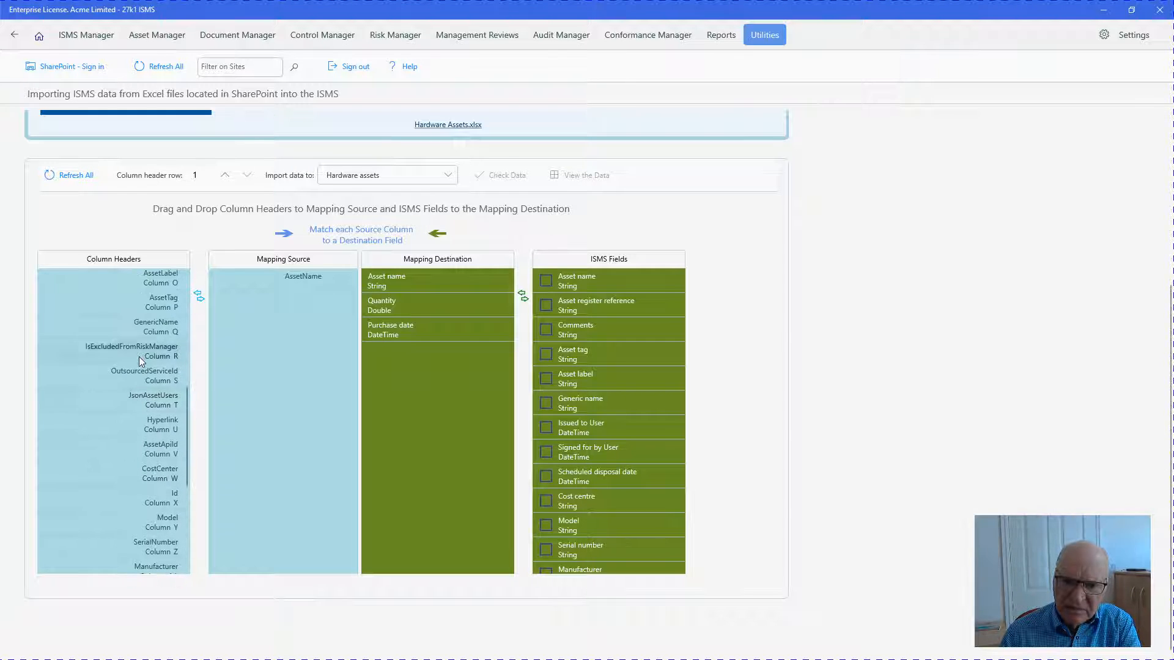
scroll(139, 360, "up", 6)
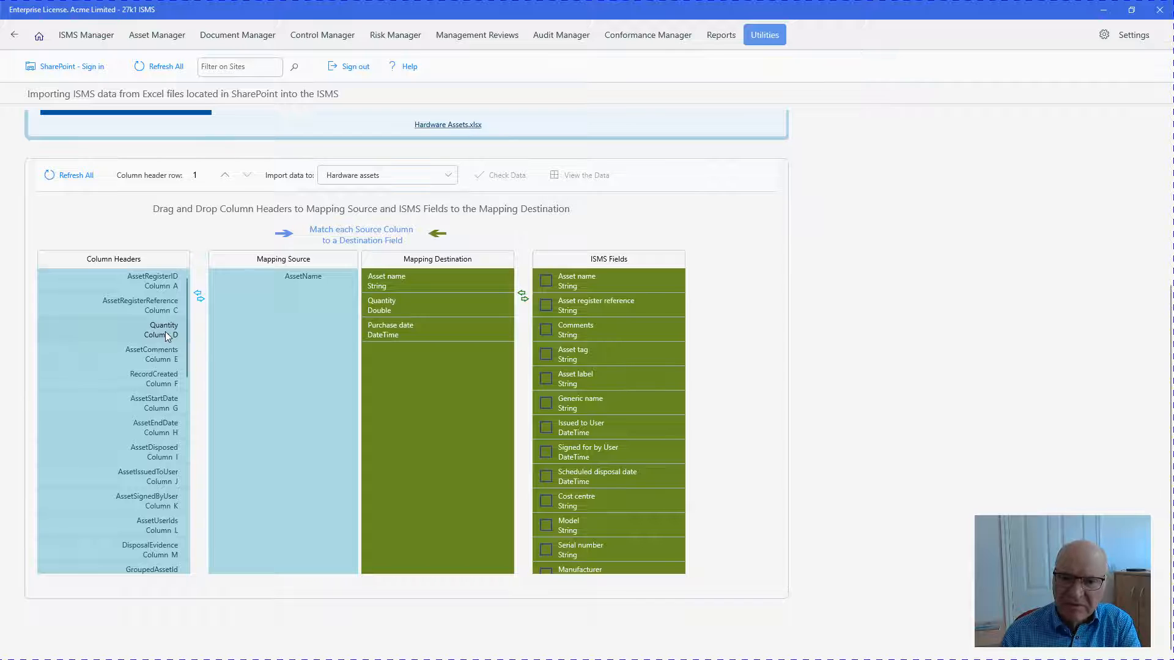
left_click_drag(165, 332, 322, 311)
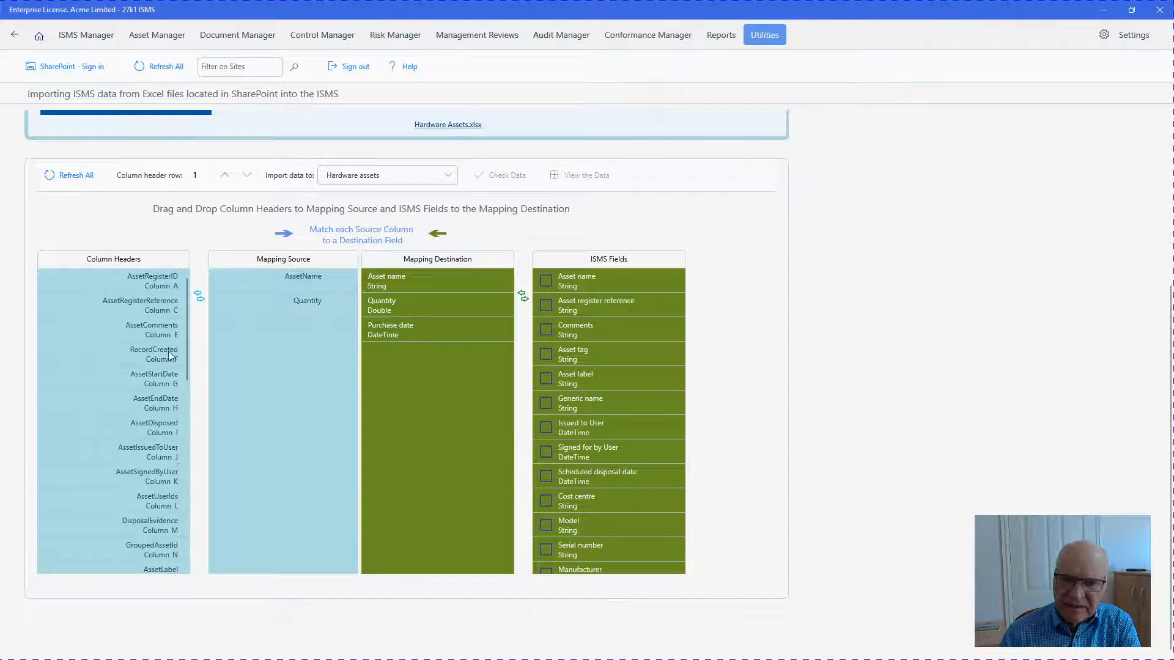
left_click_drag(156, 355, 235, 357)
left_click_drag(316, 342, 316, 341)
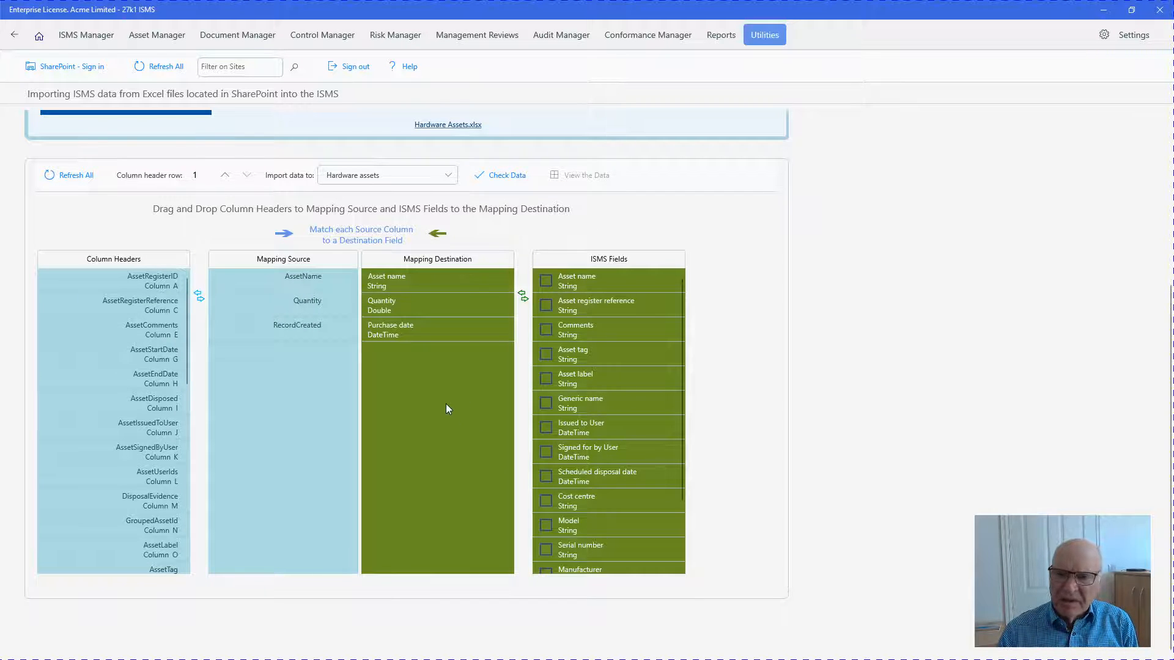
Step: Check the integrity of the mapped data and open the list of hardware assets available for import
left_click(507, 176)
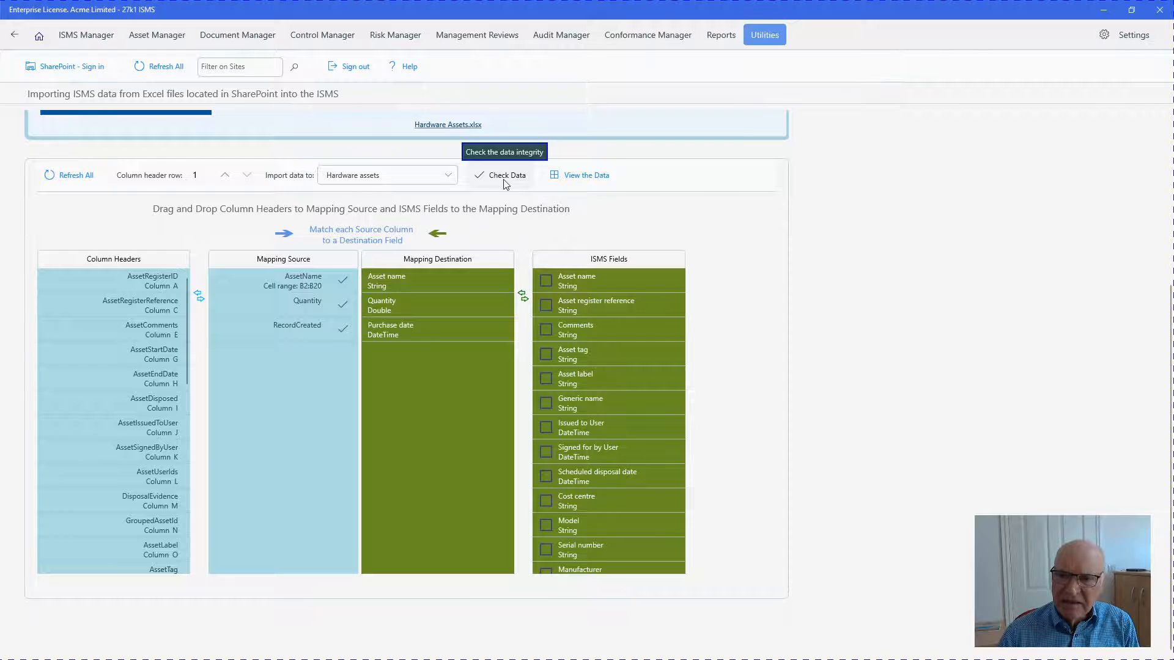
left_click(597, 184)
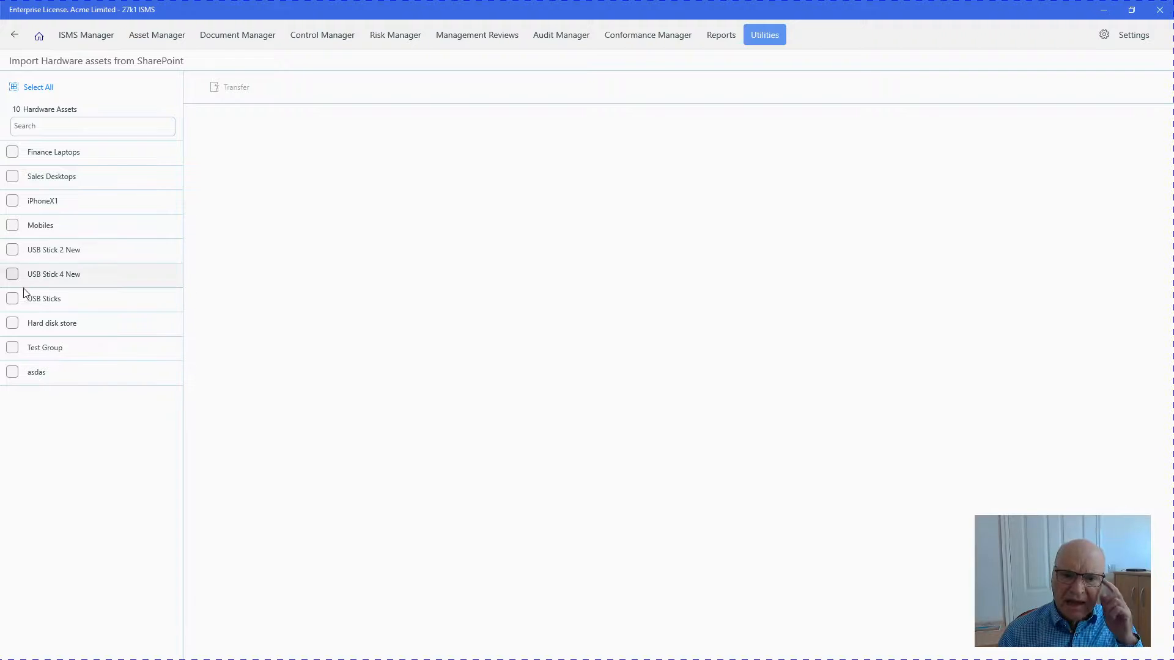
left_click(12, 324)
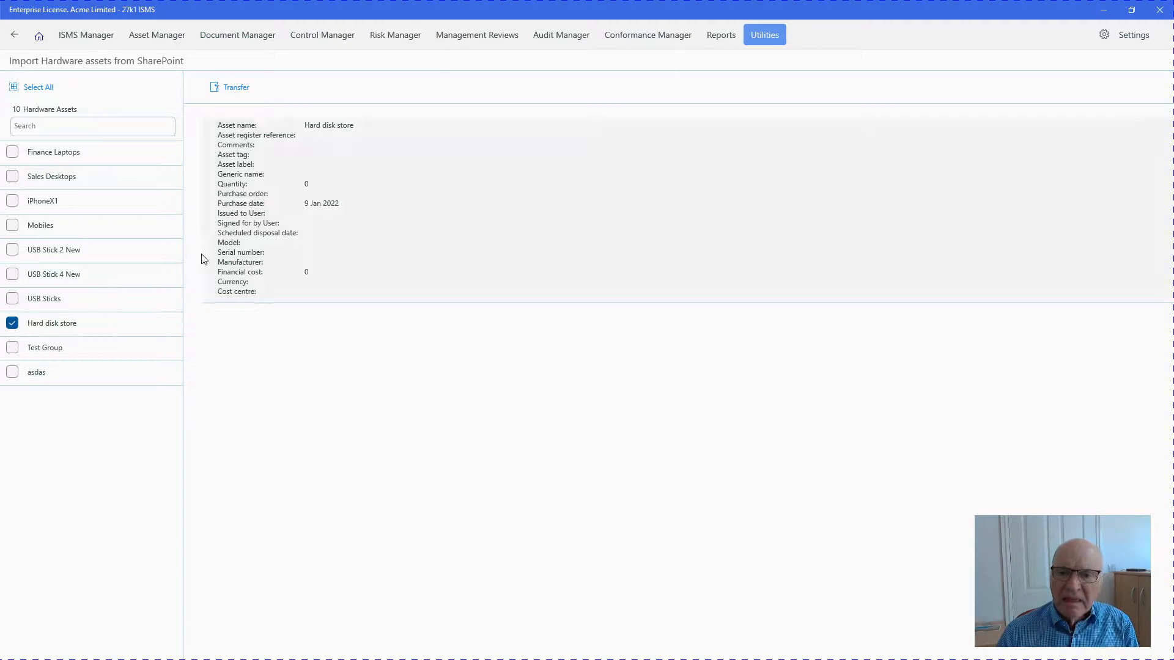
left_click(34, 87)
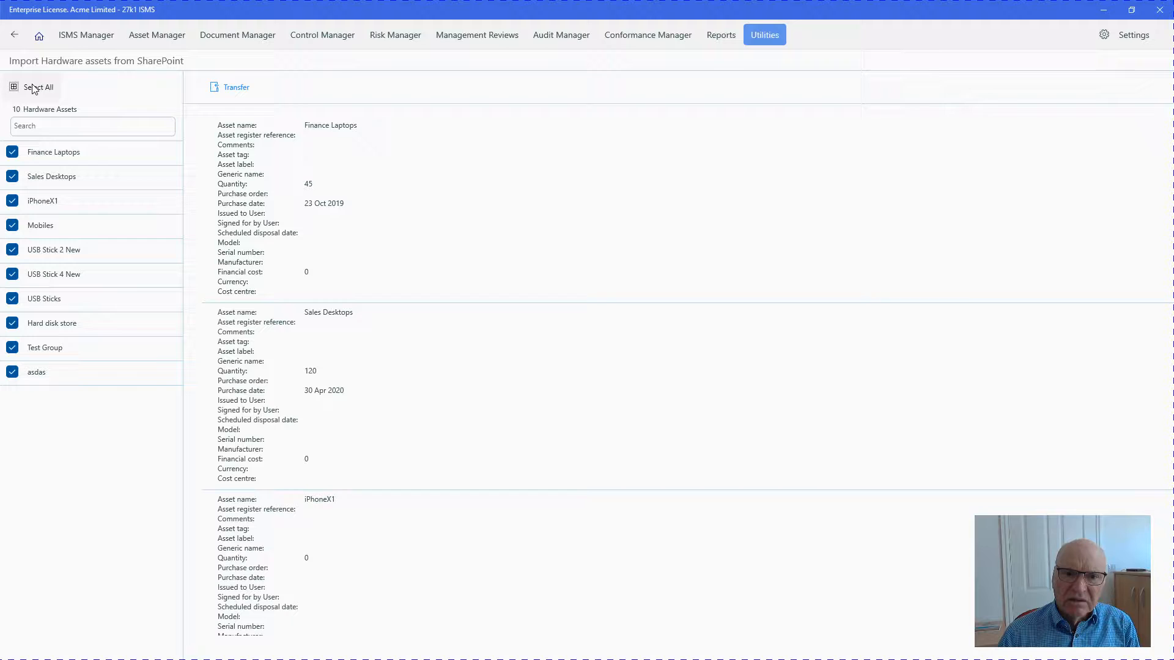
left_click(13, 324)
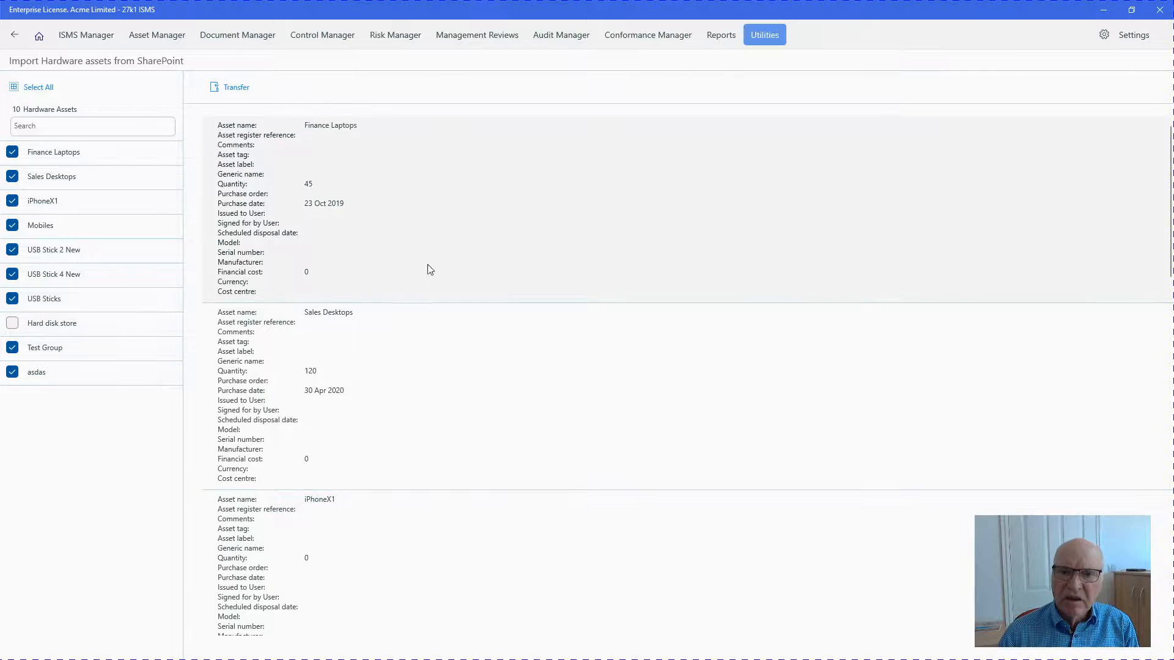
left_click(15, 86)
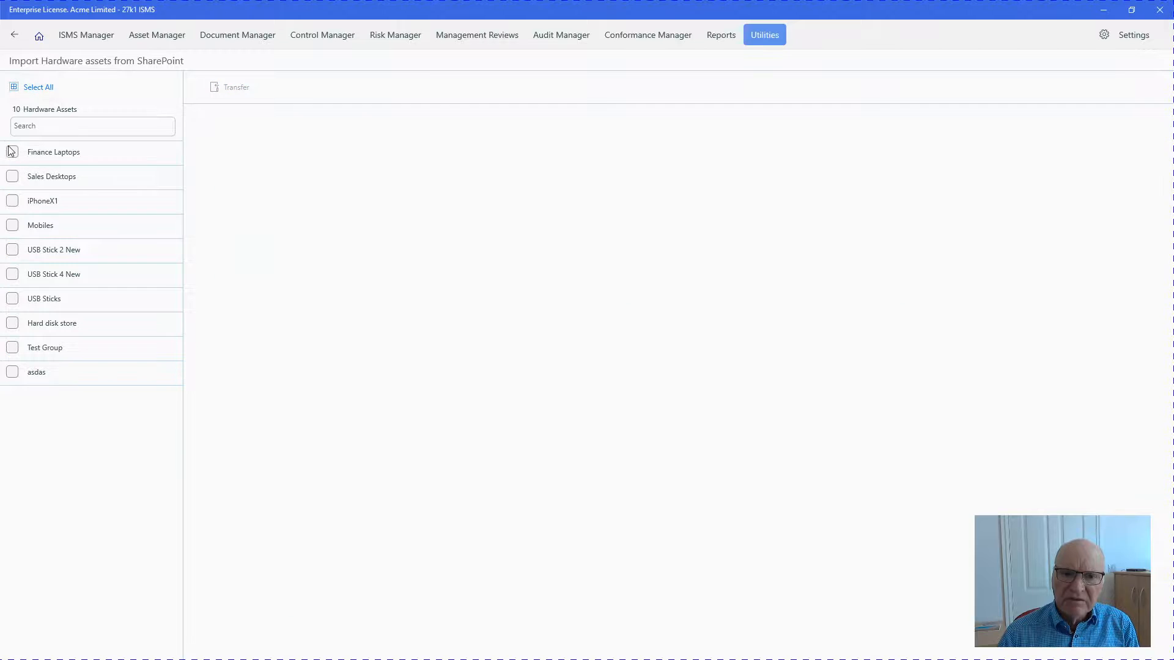
Step: Transfer the Hard disk store asset from the SharePoint import list to the ISMS Asset Register
left_click(12, 324)
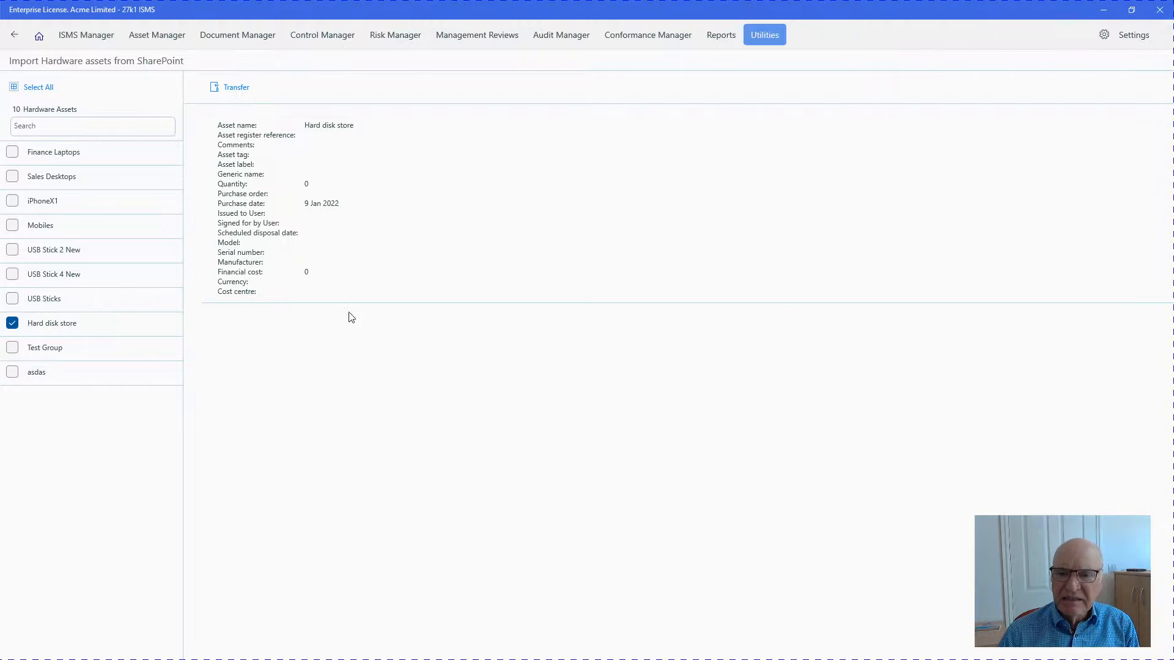
left_click(244, 90)
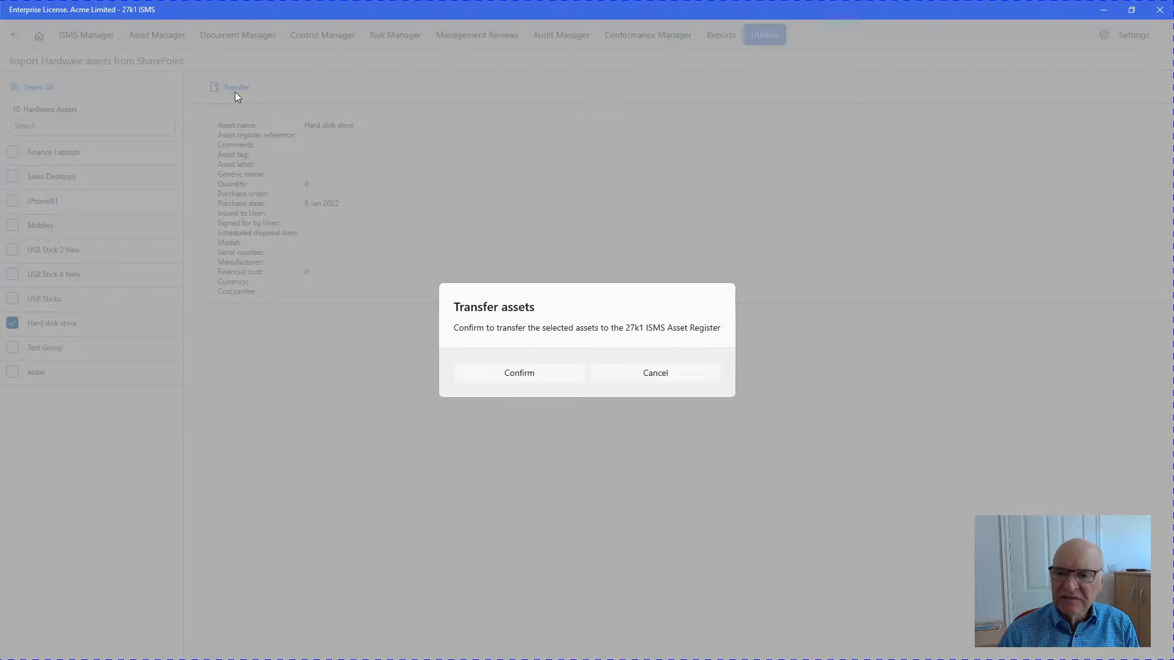
left_click(523, 374)
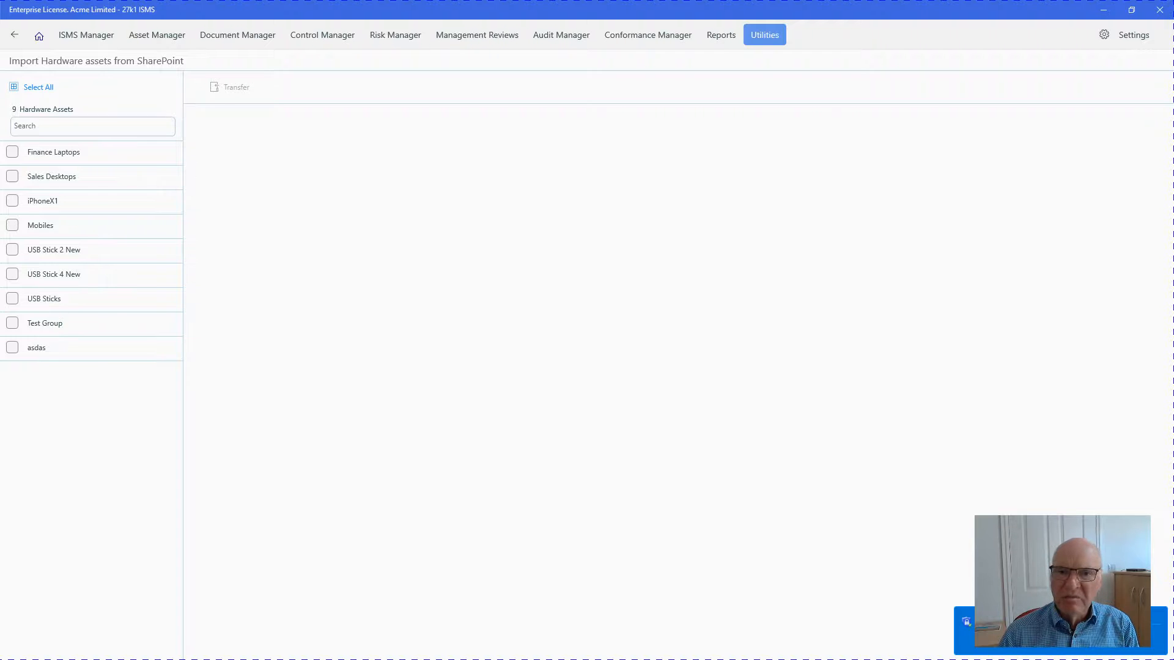
Step: Open the hardware assets in the asset register and delete the ungrouped Hard disk store asset AR25299
left_click(157, 35)
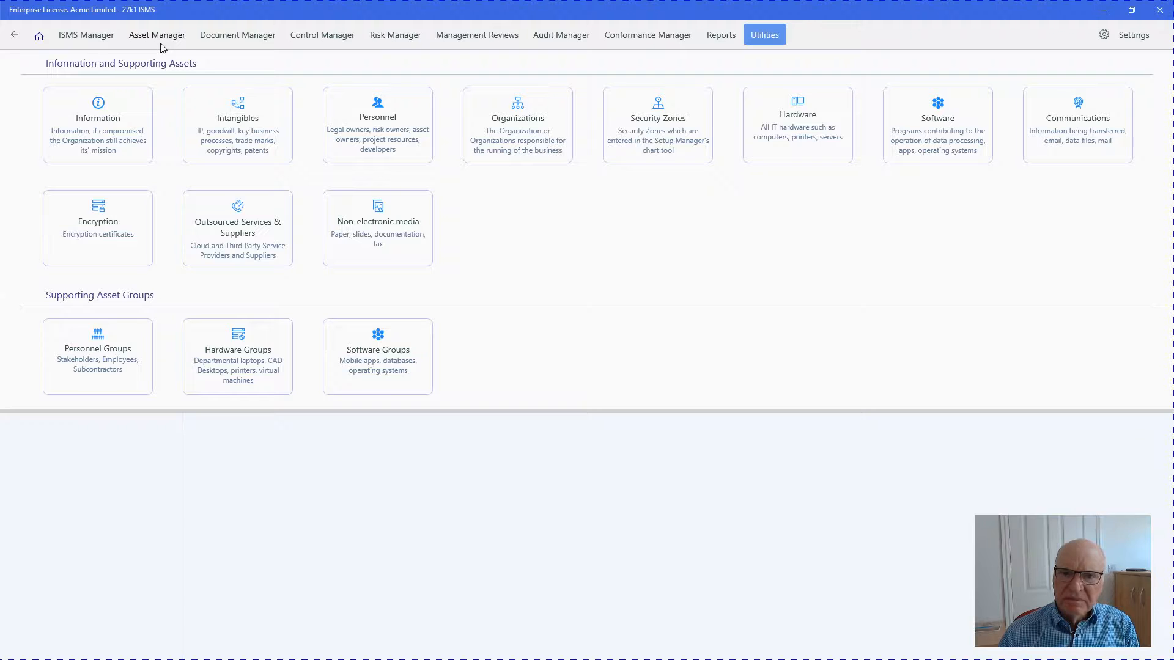
left_click(813, 147)
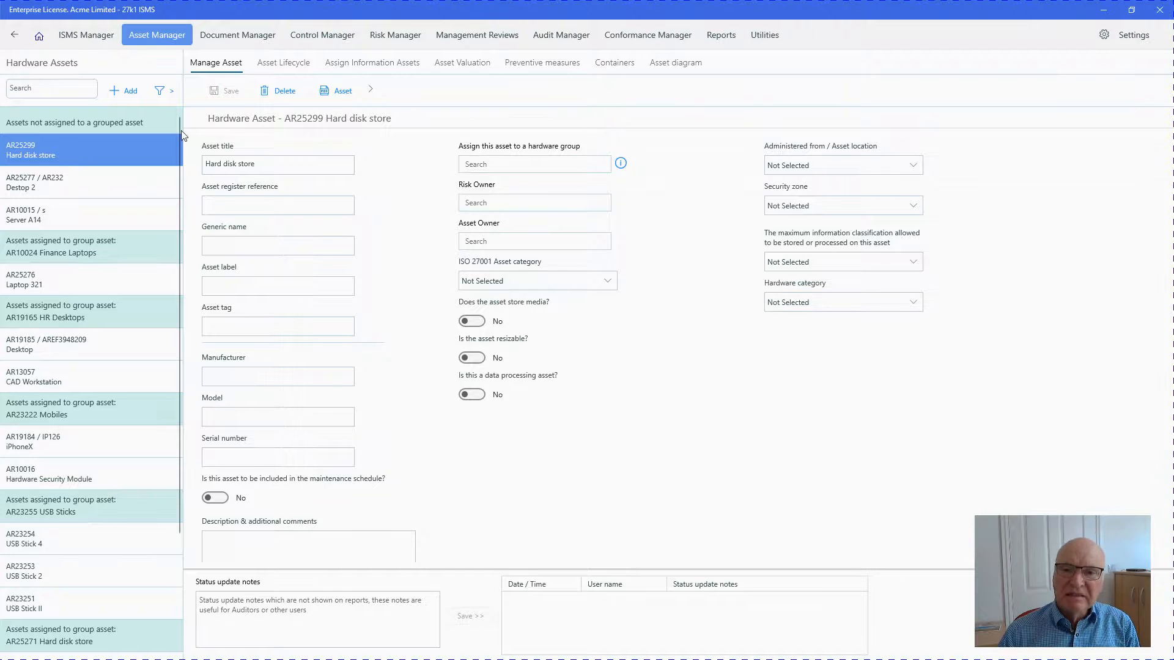
left_click(291, 94)
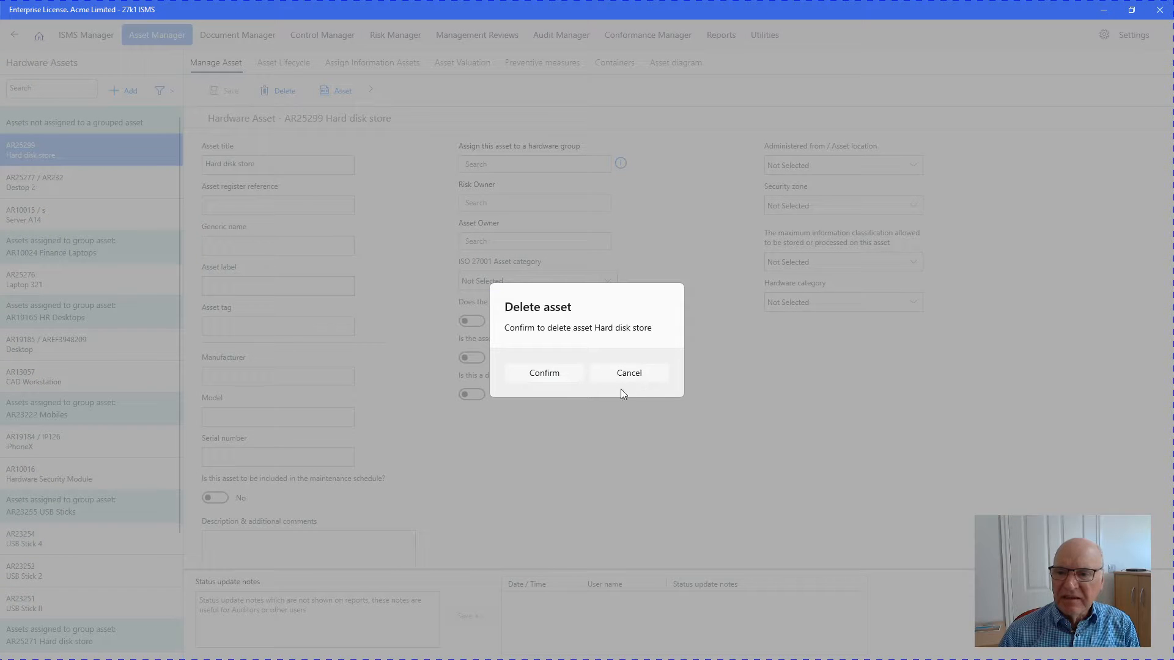
left_click(565, 378)
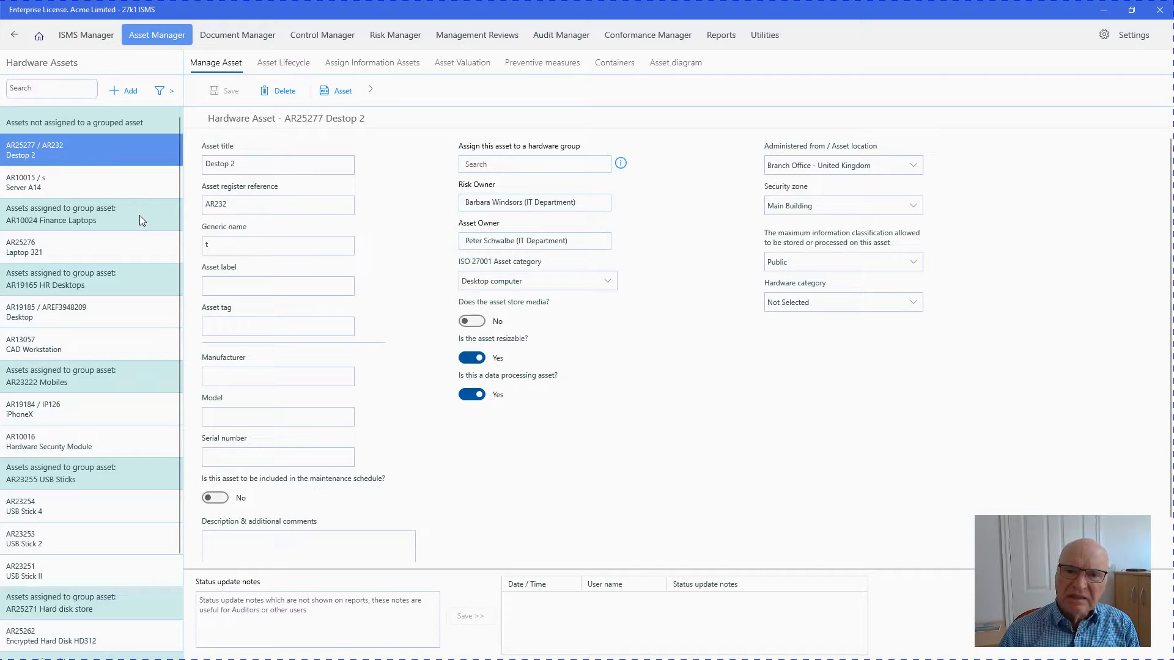
Step: Return through the hardware import list to the worksheet selection and mapping page for SharePoint Excel imports
left_click(17, 36)
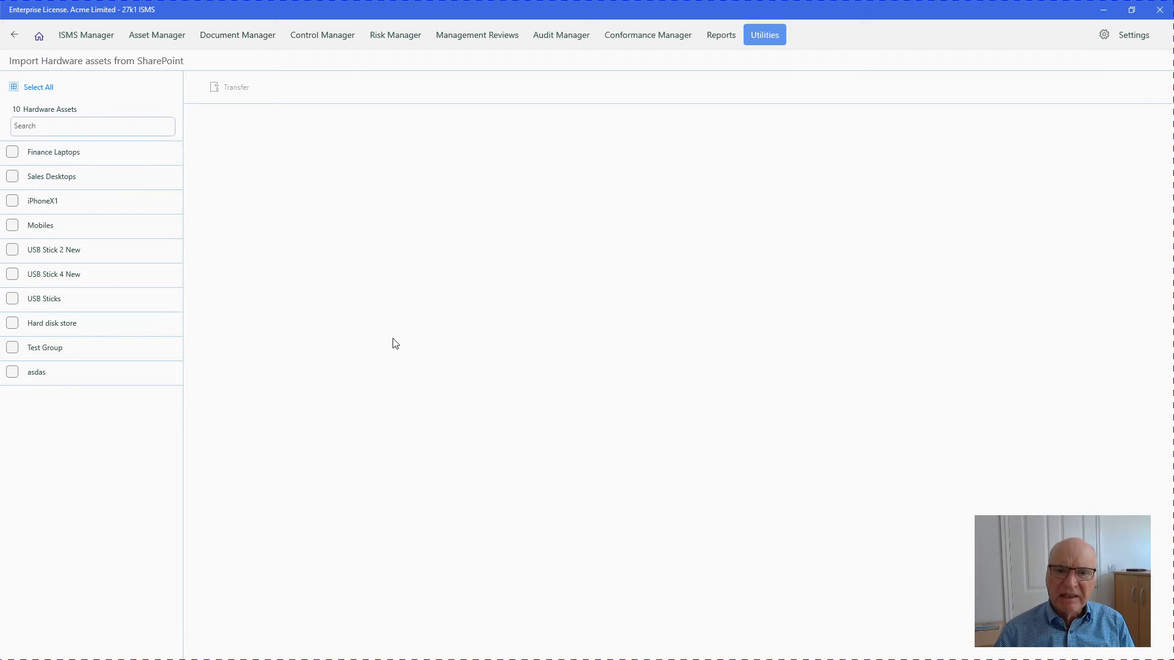
left_click(14, 35)
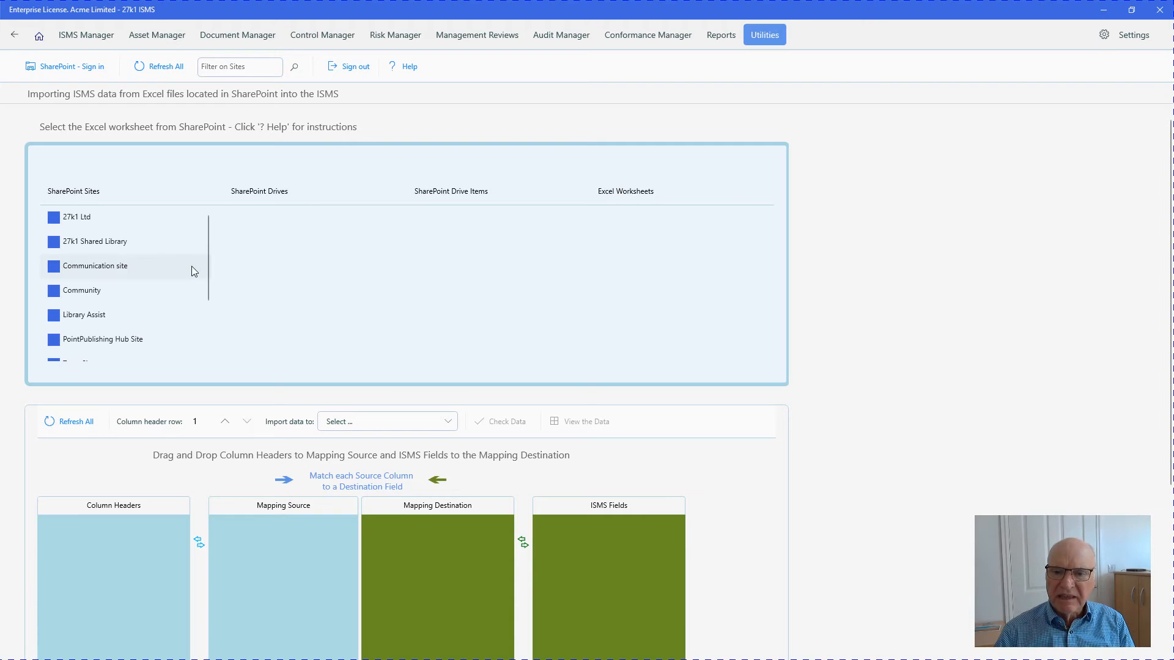